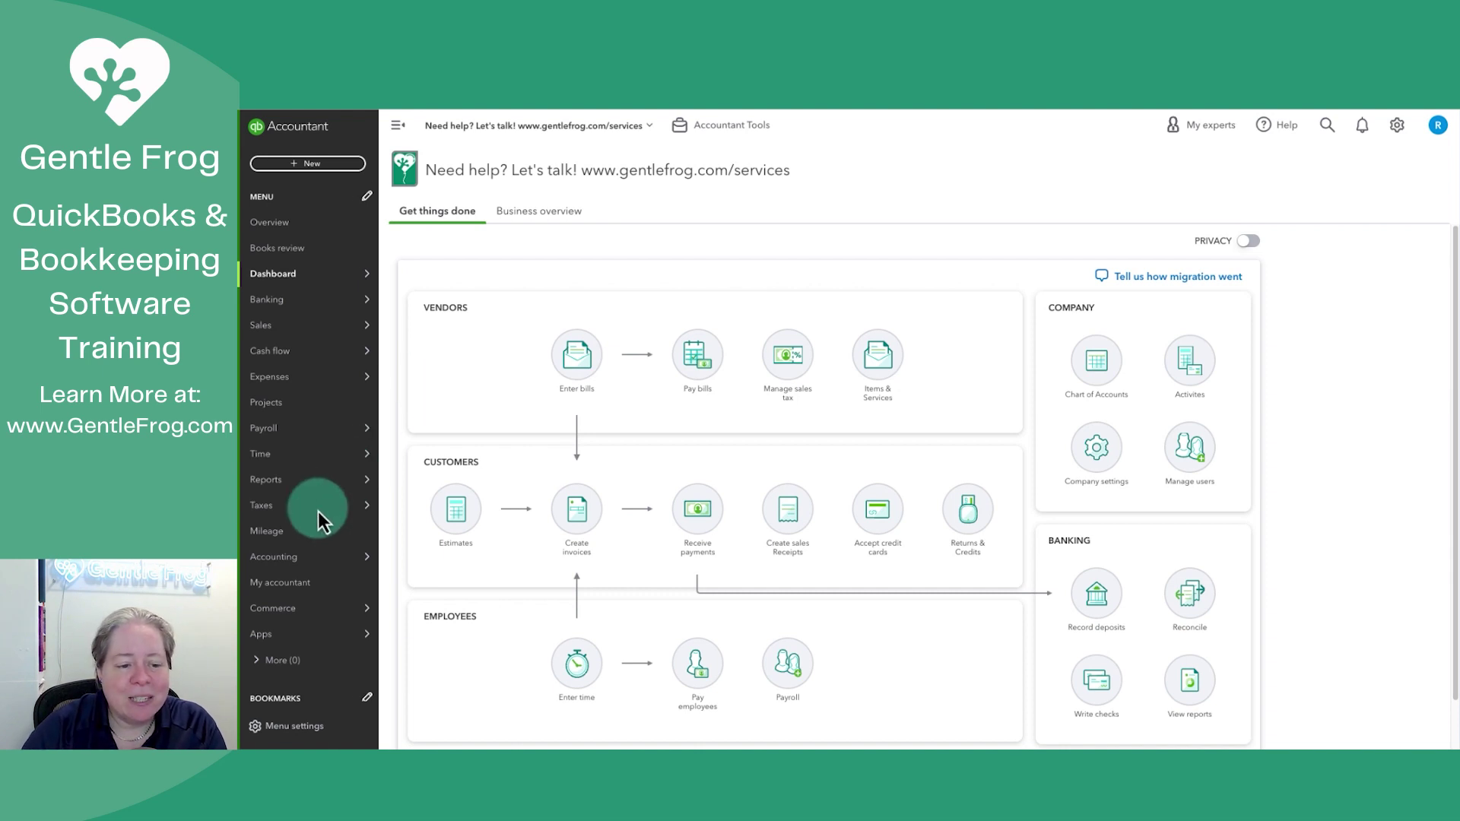
Step: Go to the Sales tax page and open September 2023's $101.00 Washington return for review
mouse_move(318, 511)
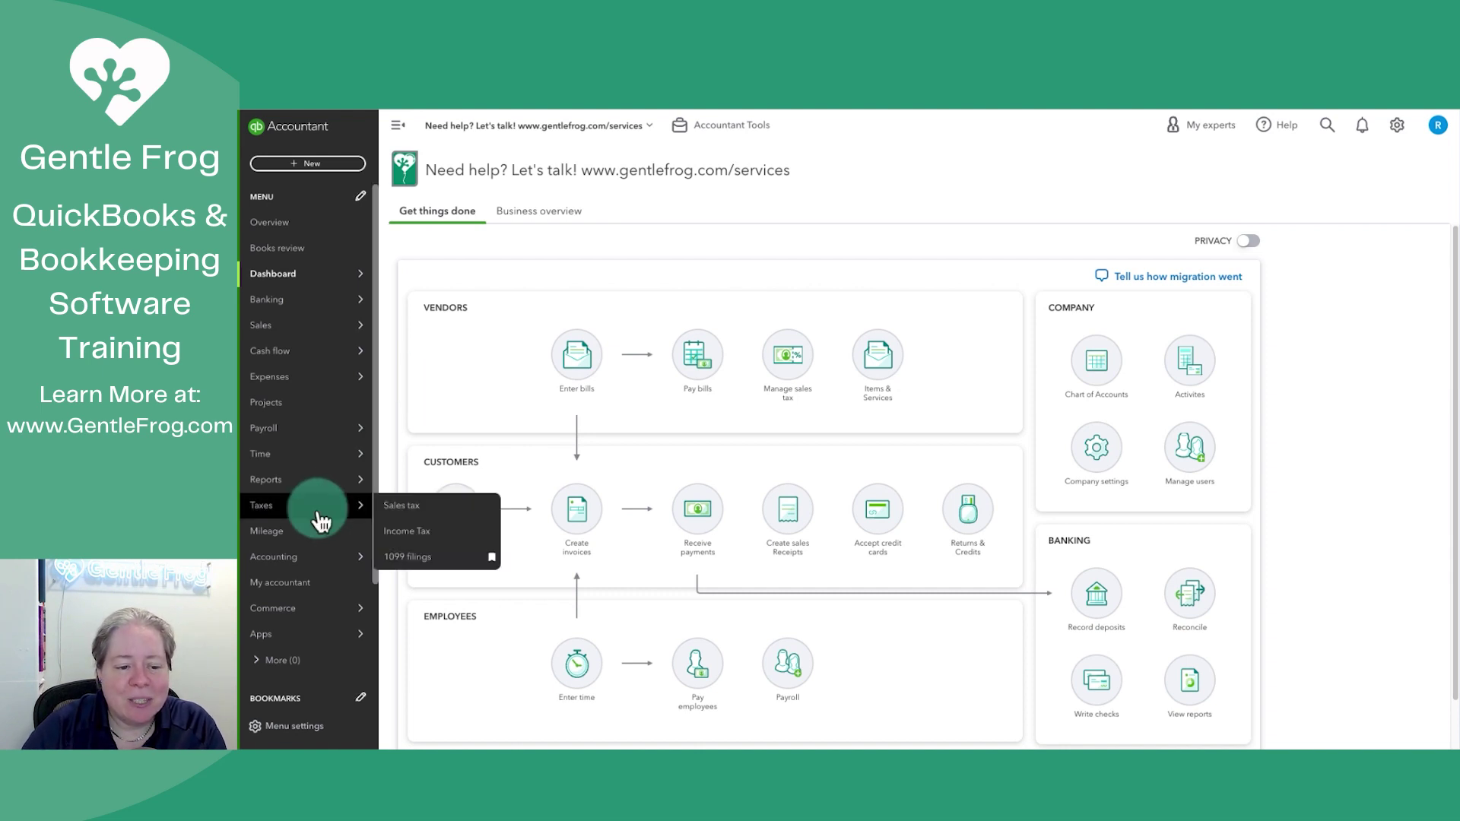
click(415, 511)
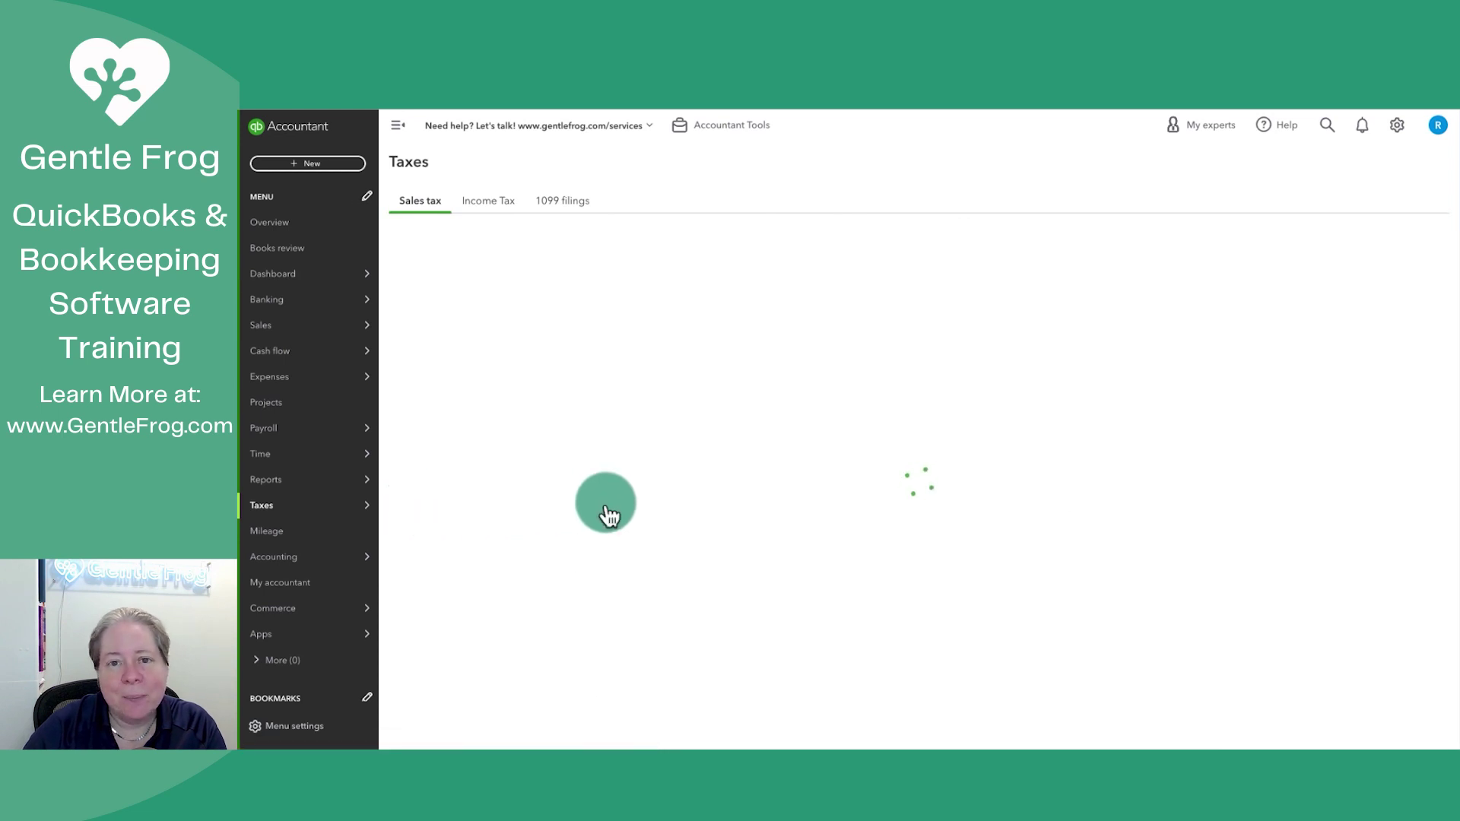
scroll(605, 504, down, 1)
scroll(605, 505, down, 4)
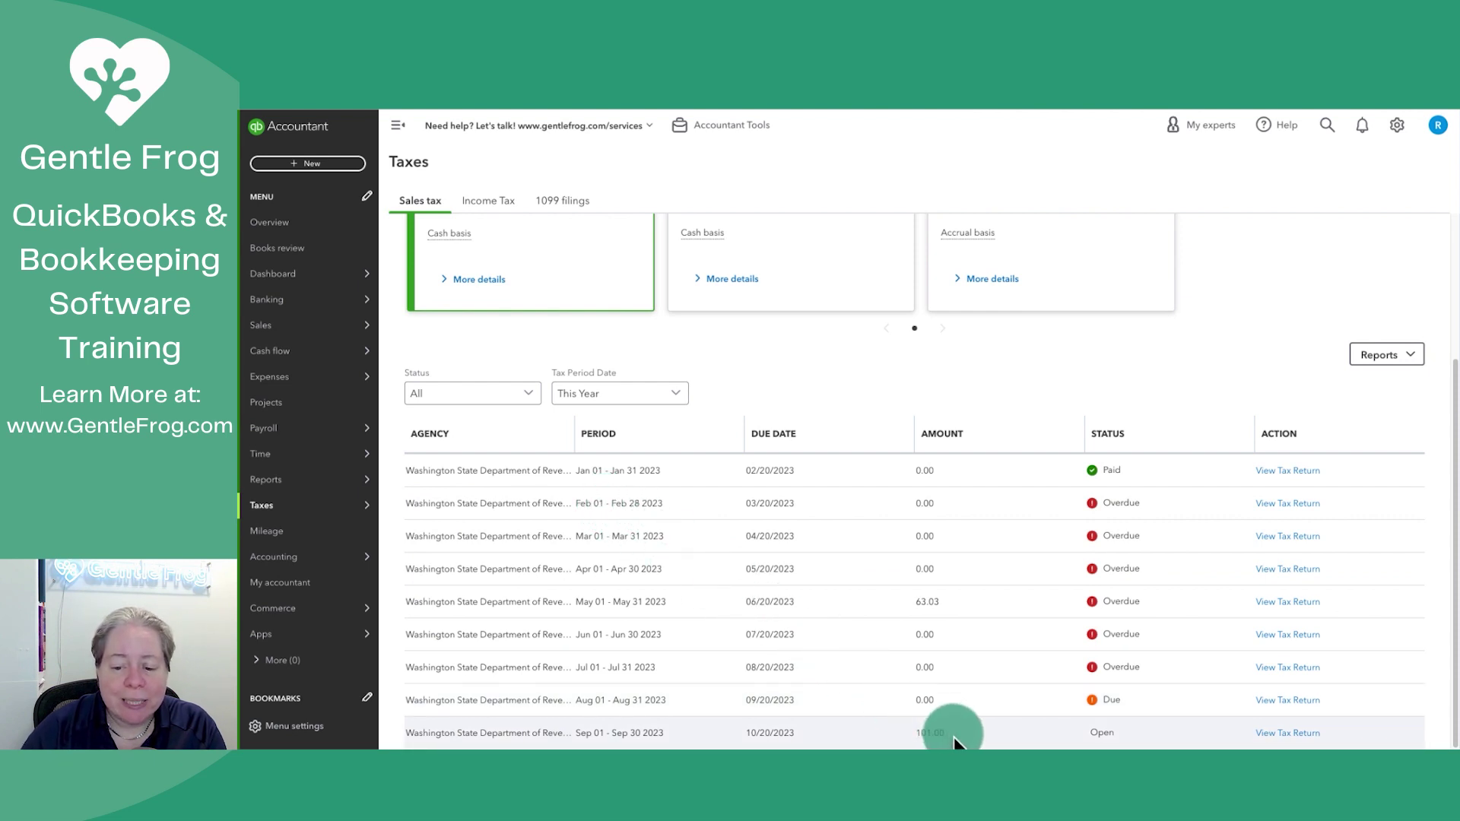
drag(923, 733, 979, 744)
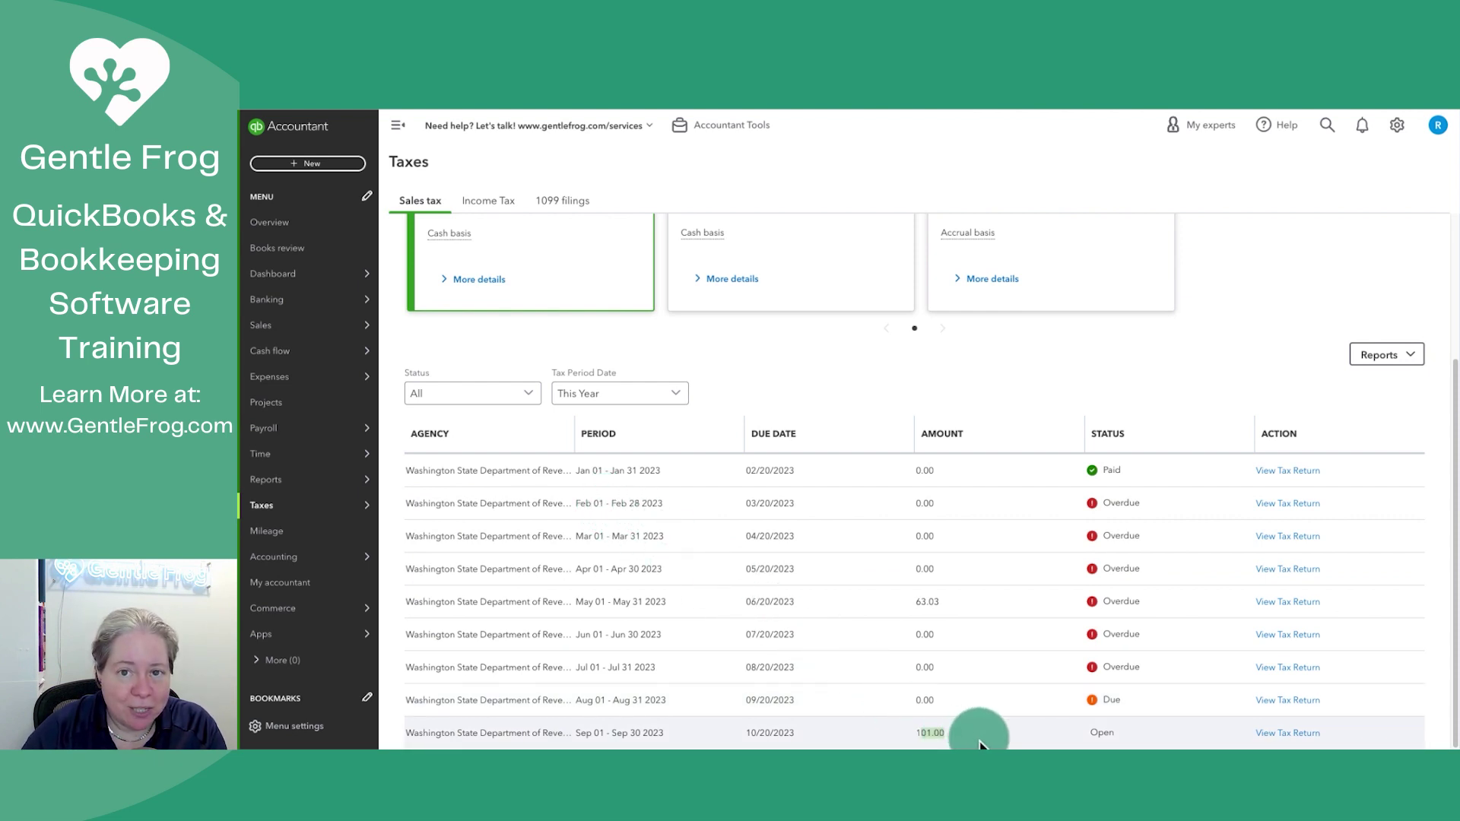
click(1306, 736)
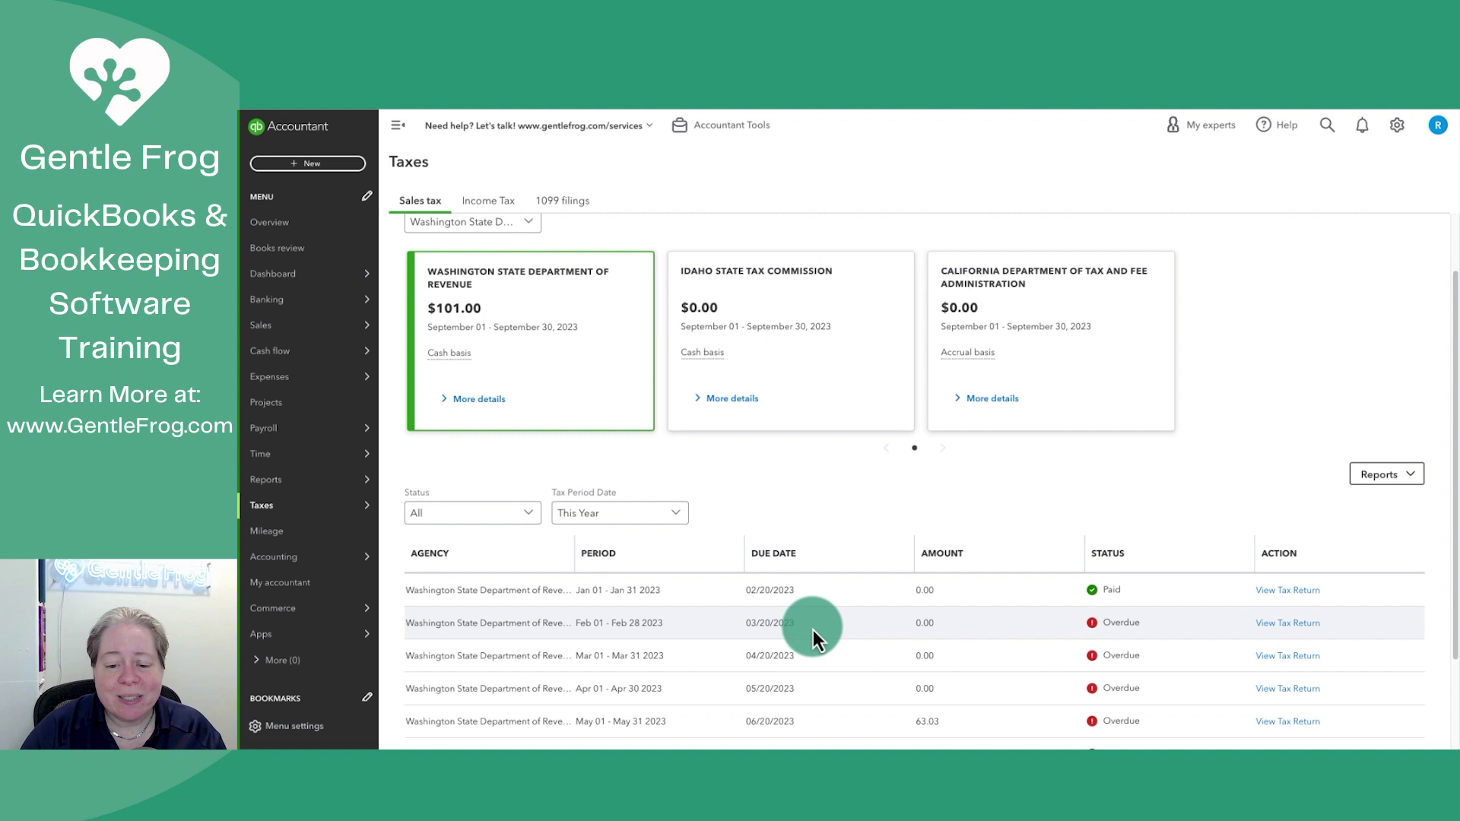
Step: Scroll back down to the Washington 2023 filings table
scroll(813, 630, down, 2)
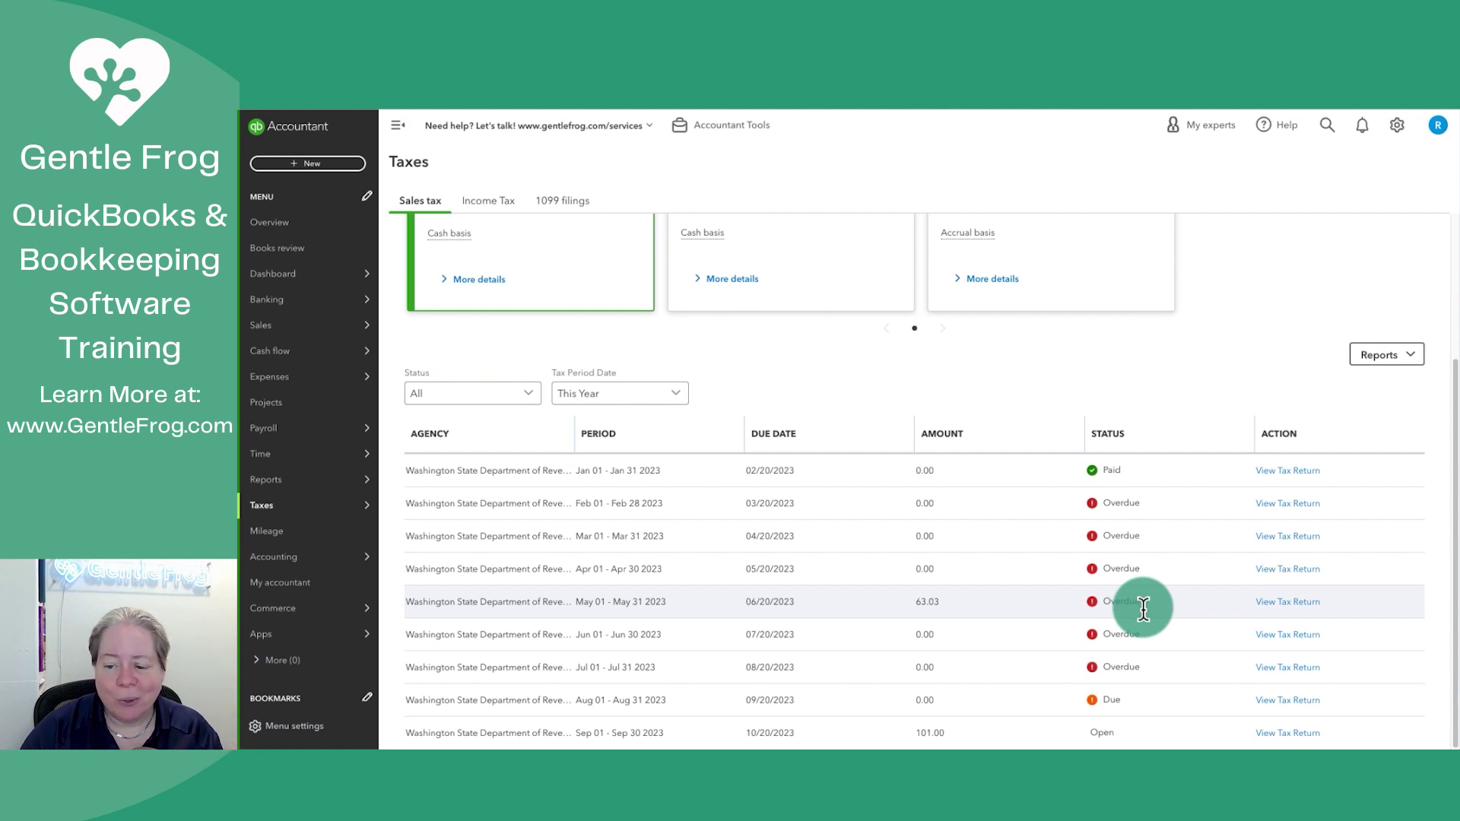
Step: Open the May 2023 Washington return showing $40.00 paid and $63.03 due
click(1297, 604)
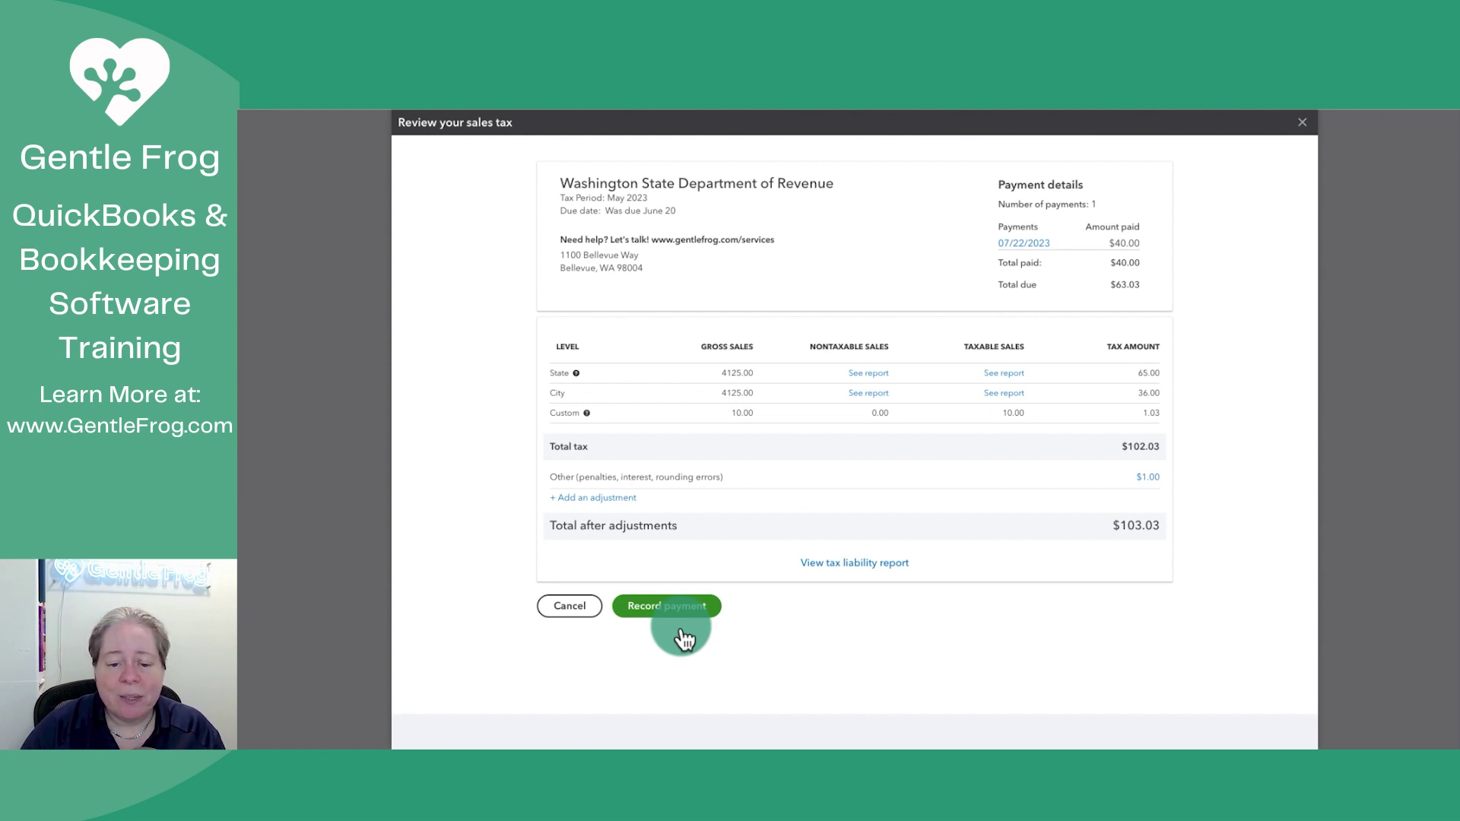
Step: Record a $30.00 payment on May's return, dated 05/15/2023, from Bank of America checking
click(656, 608)
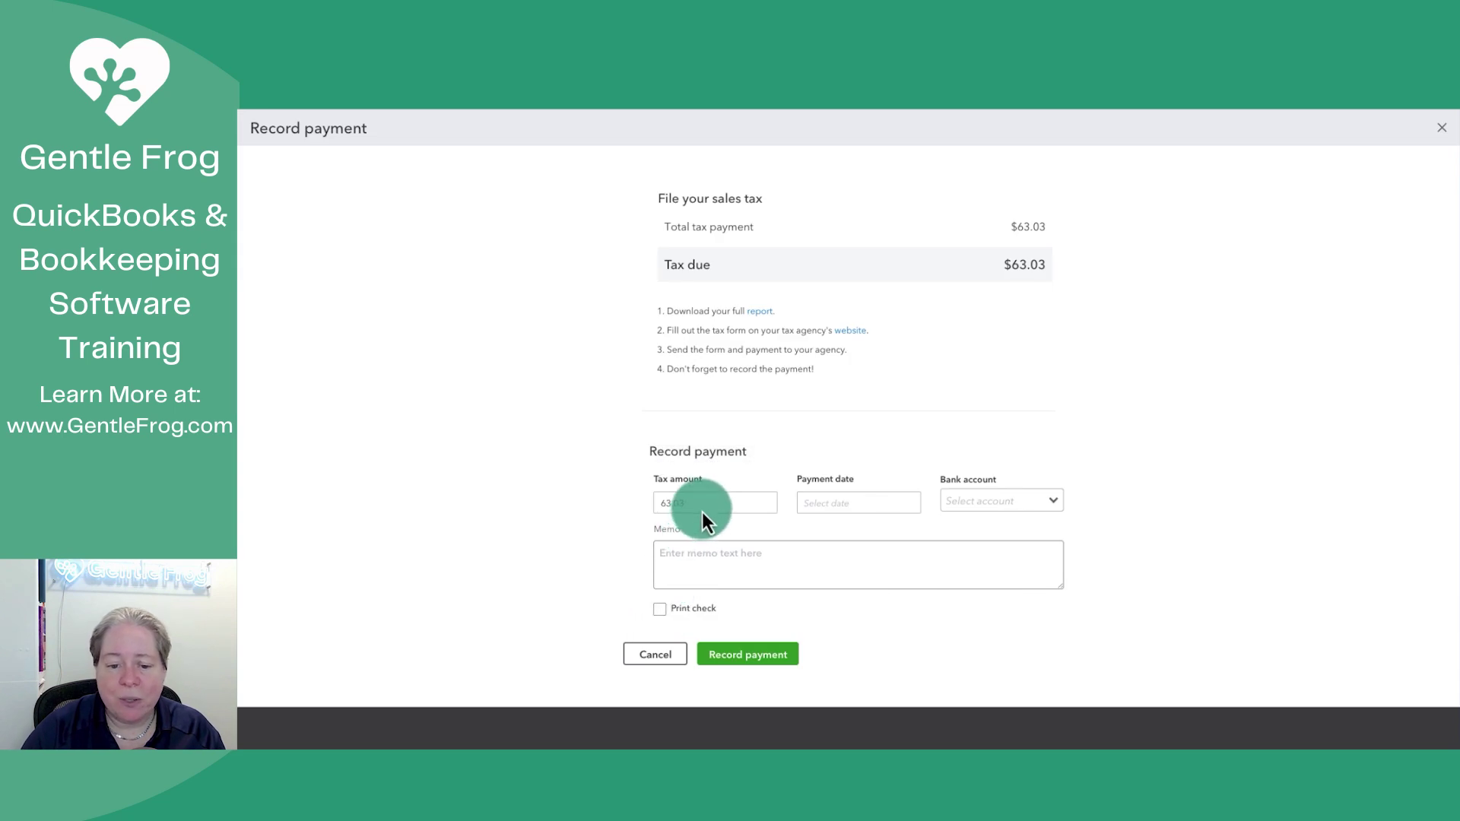
drag(701, 512, 632, 507)
text(30.00)
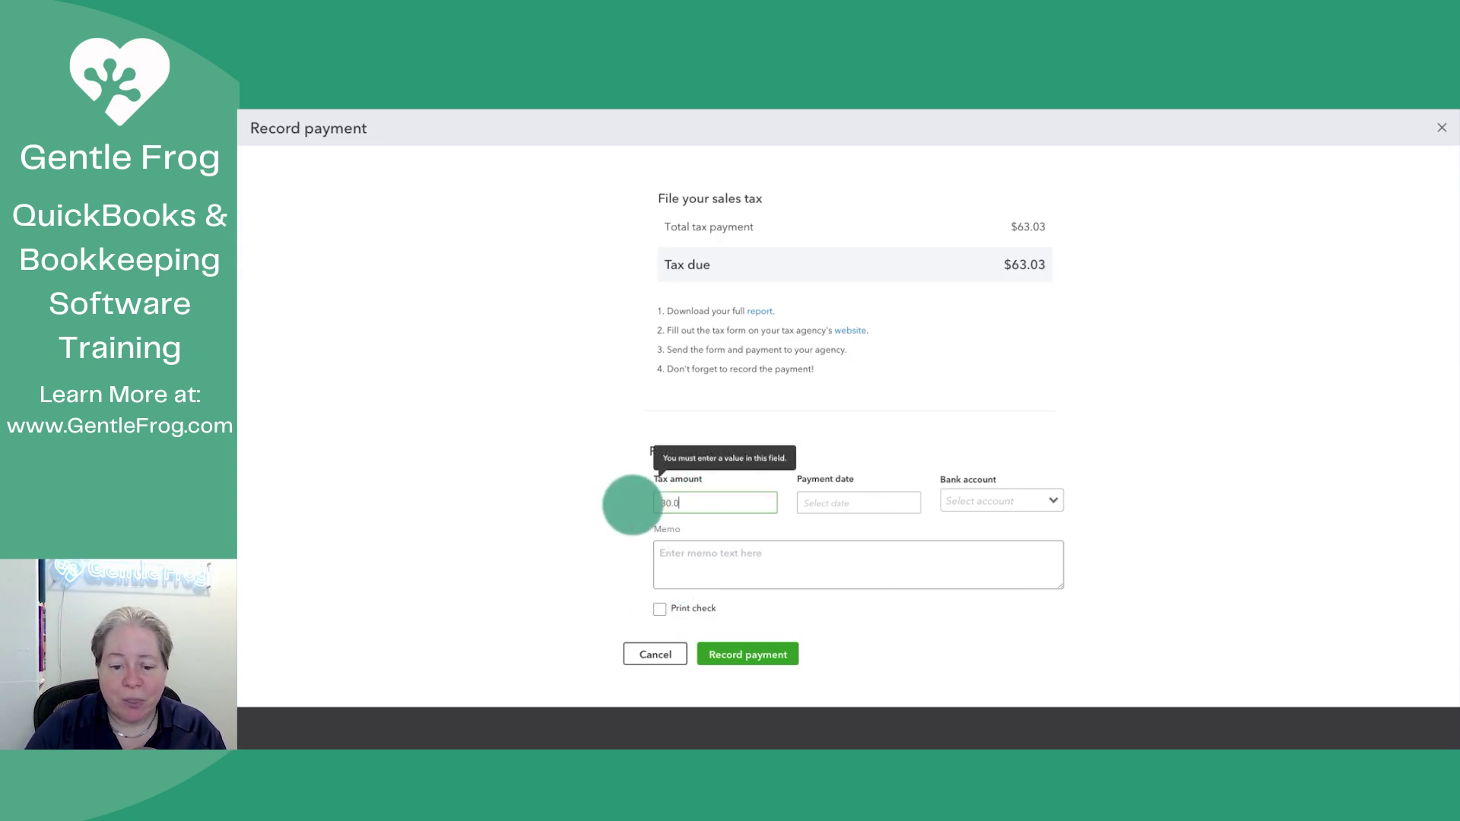
key(Tab)
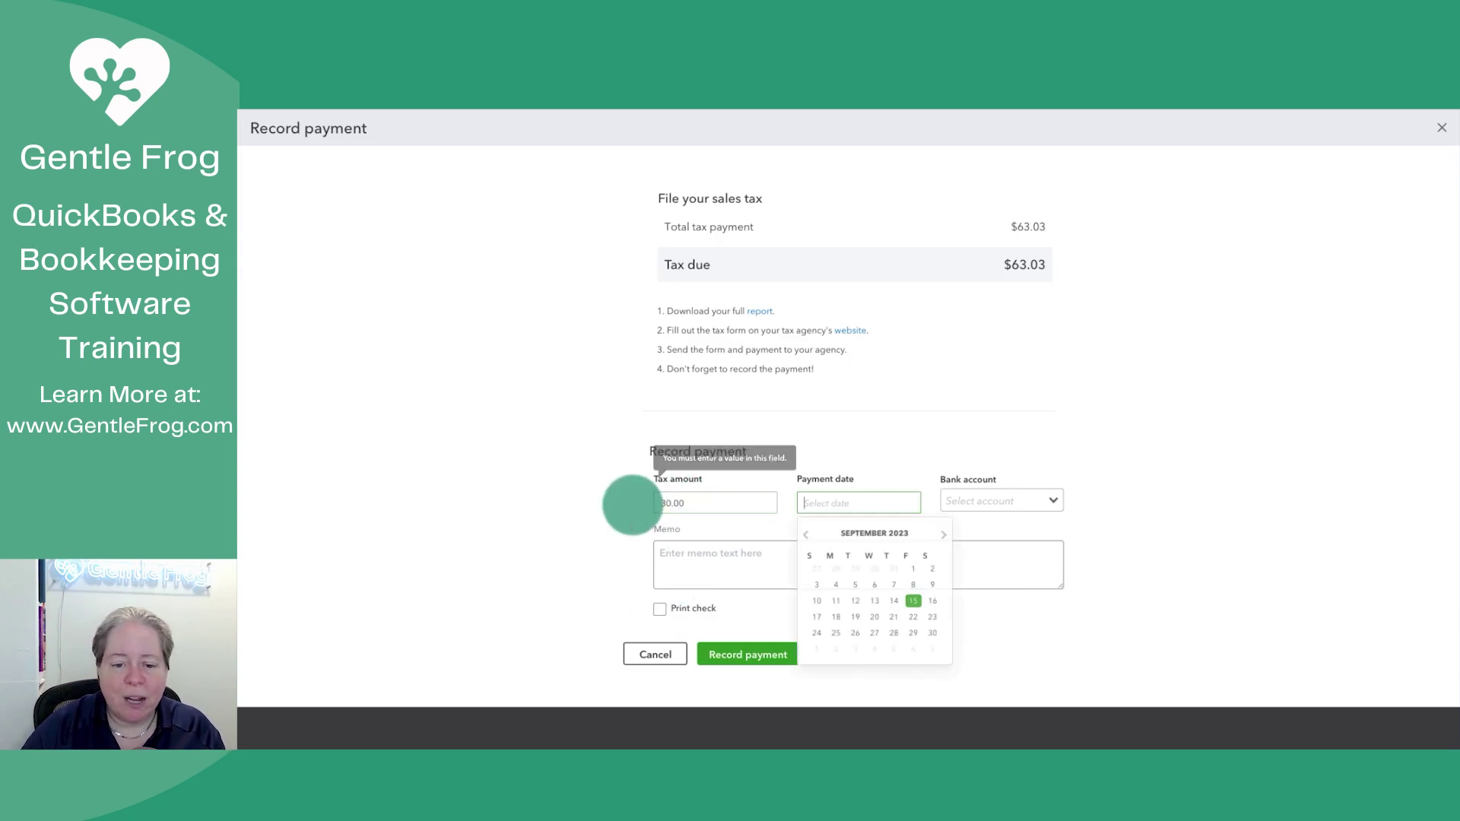
click(806, 535)
click(806, 534)
click(806, 535)
click(805, 534)
click(806, 534)
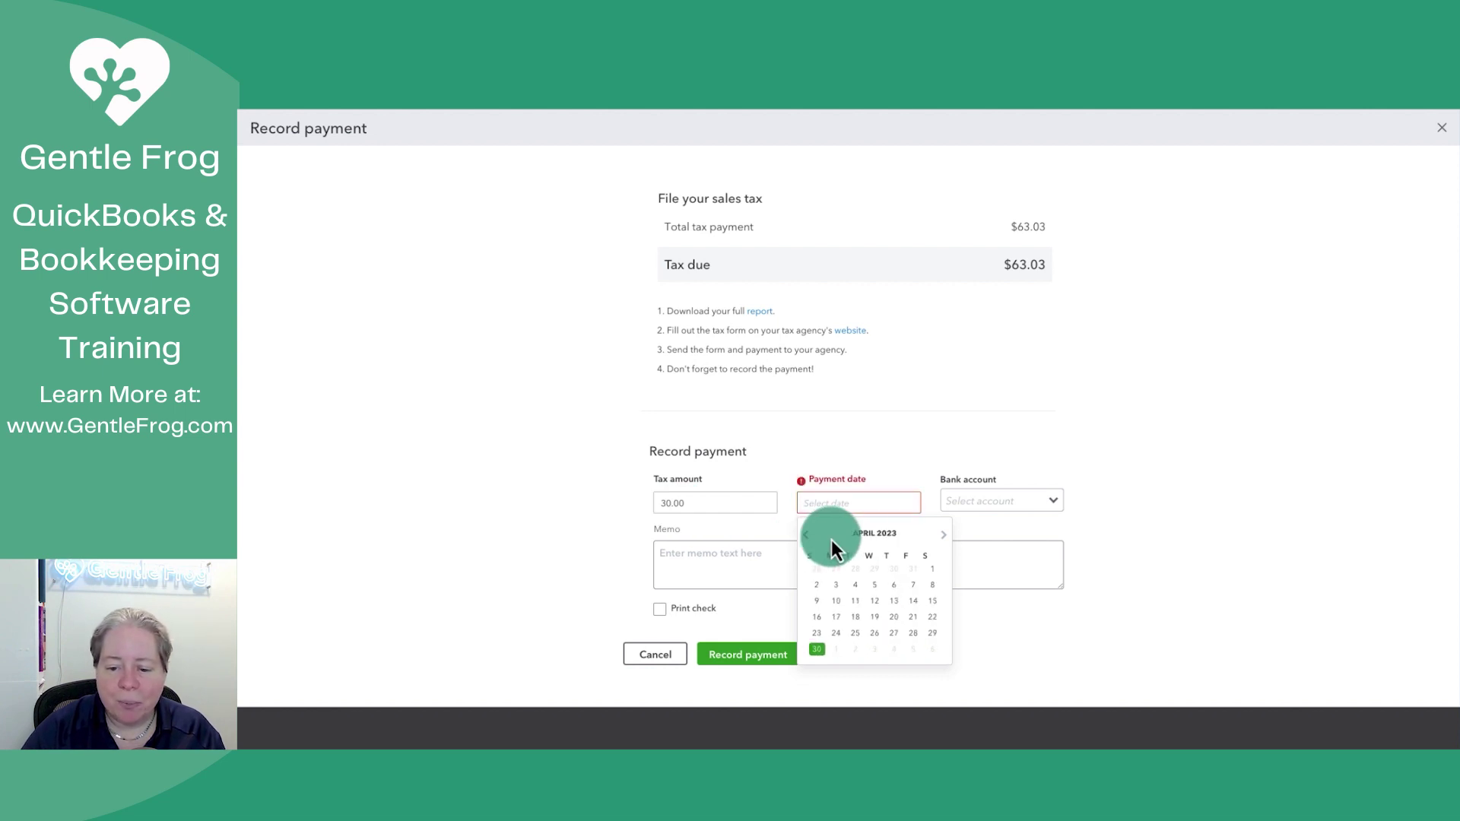
click(944, 535)
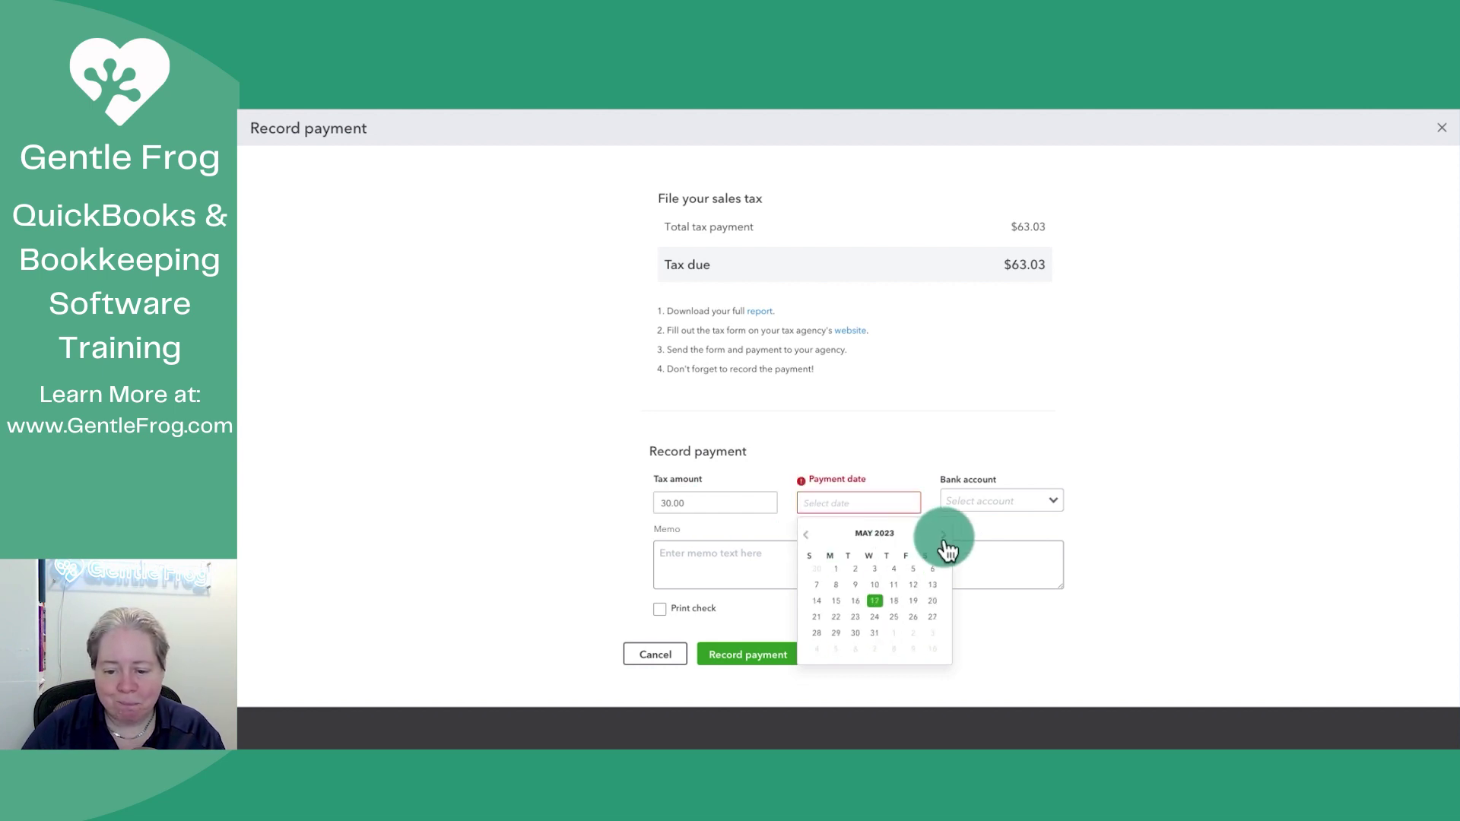
click(838, 601)
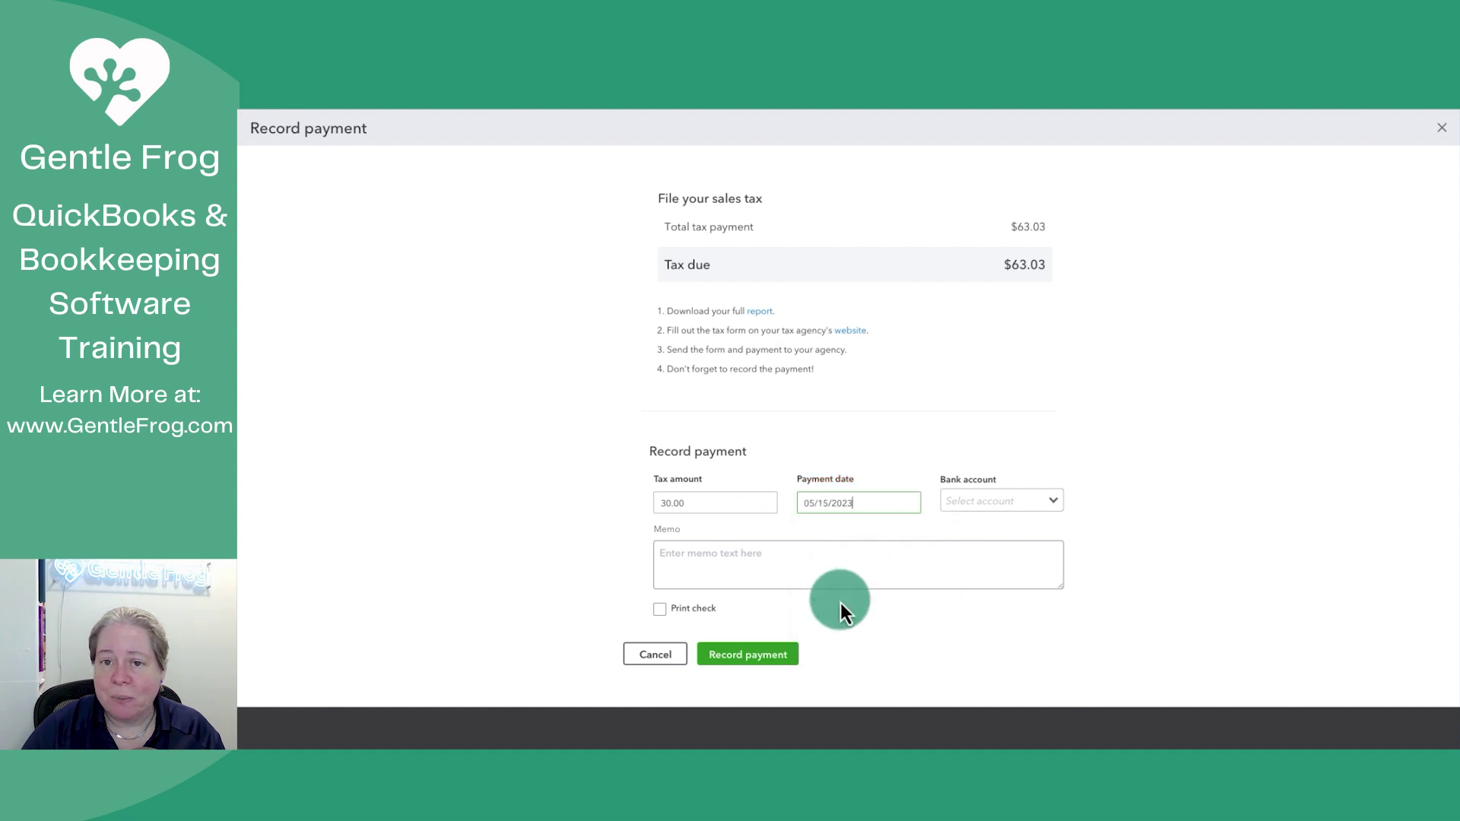
click(1053, 503)
click(982, 543)
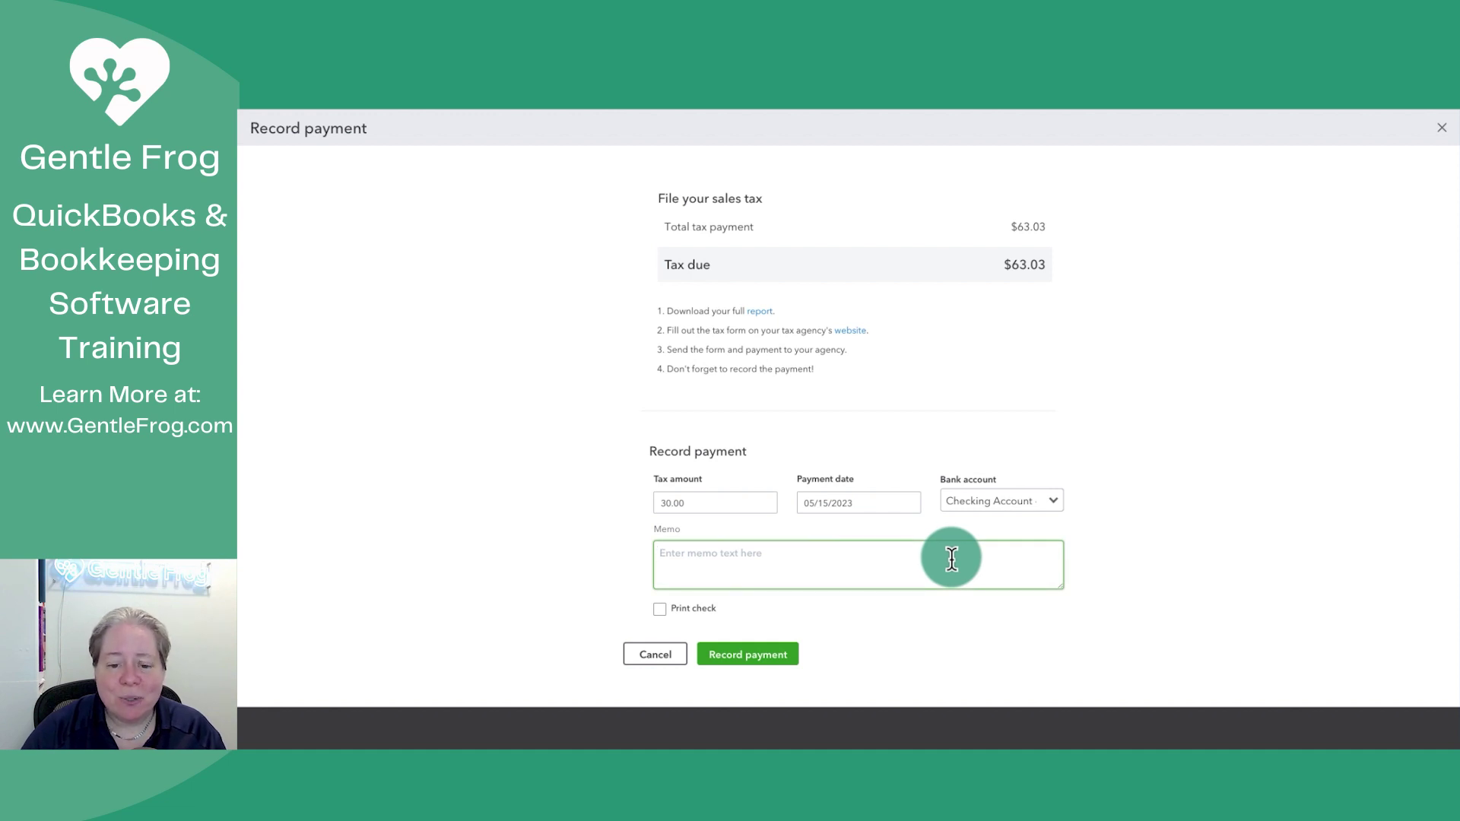
click(748, 656)
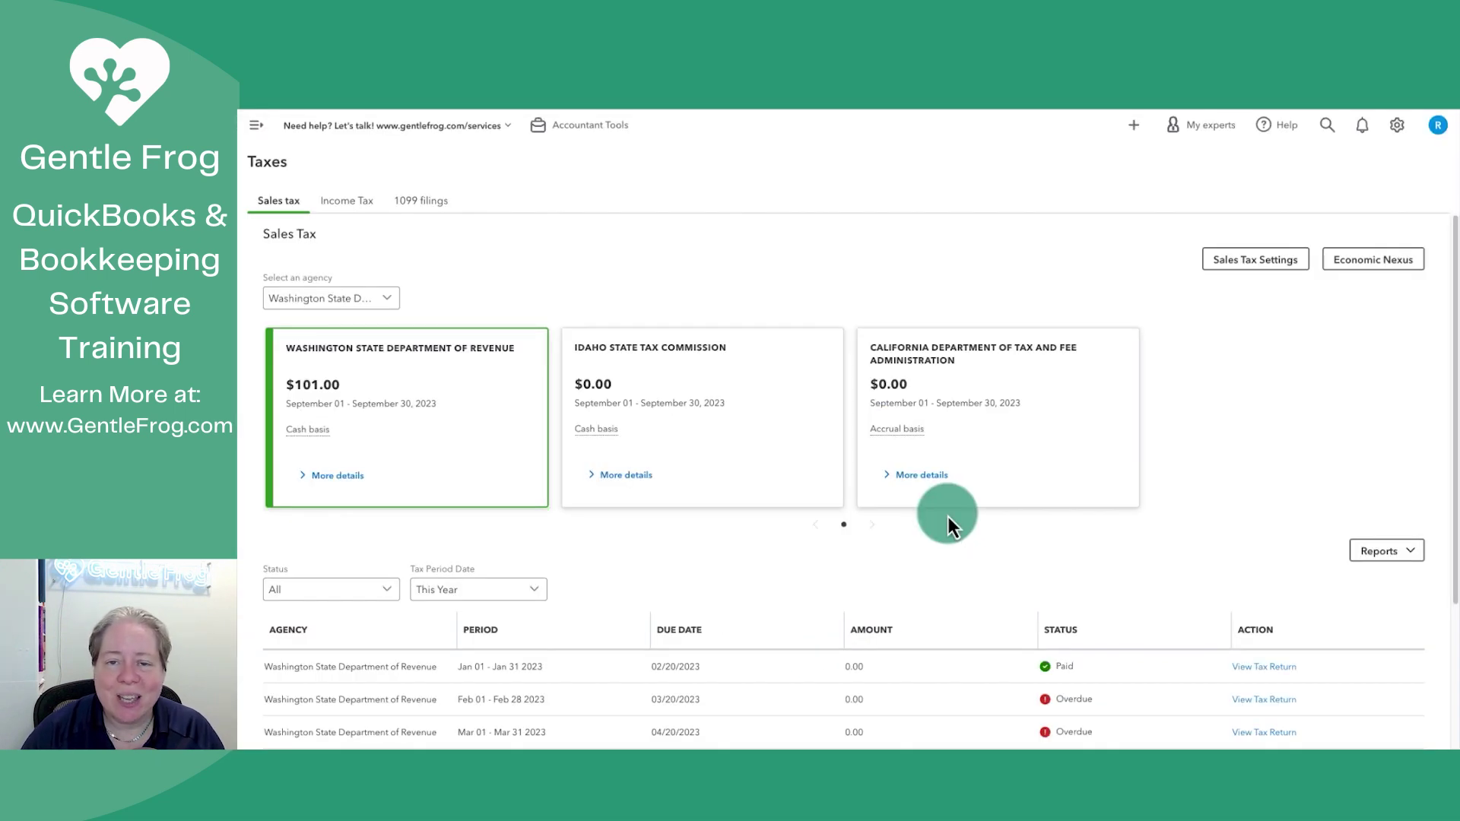
Step: Scroll down to the May 2023 row, now showing 33.03 owed
scroll(947, 517, down, 2)
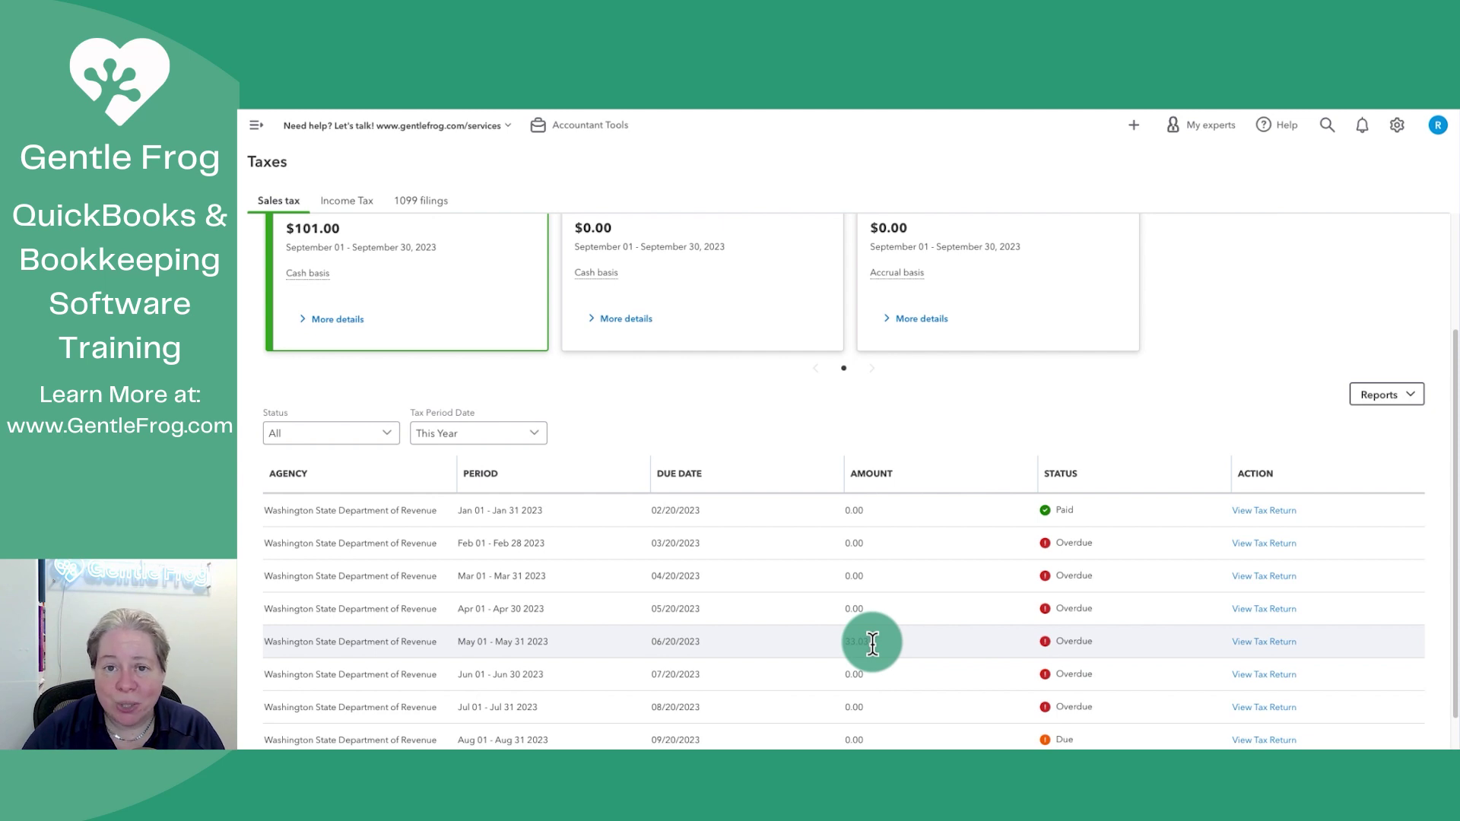
Step: Reopen May's return and fill in a $33.03 payment dated 06/05/2023 from checking
click(1264, 642)
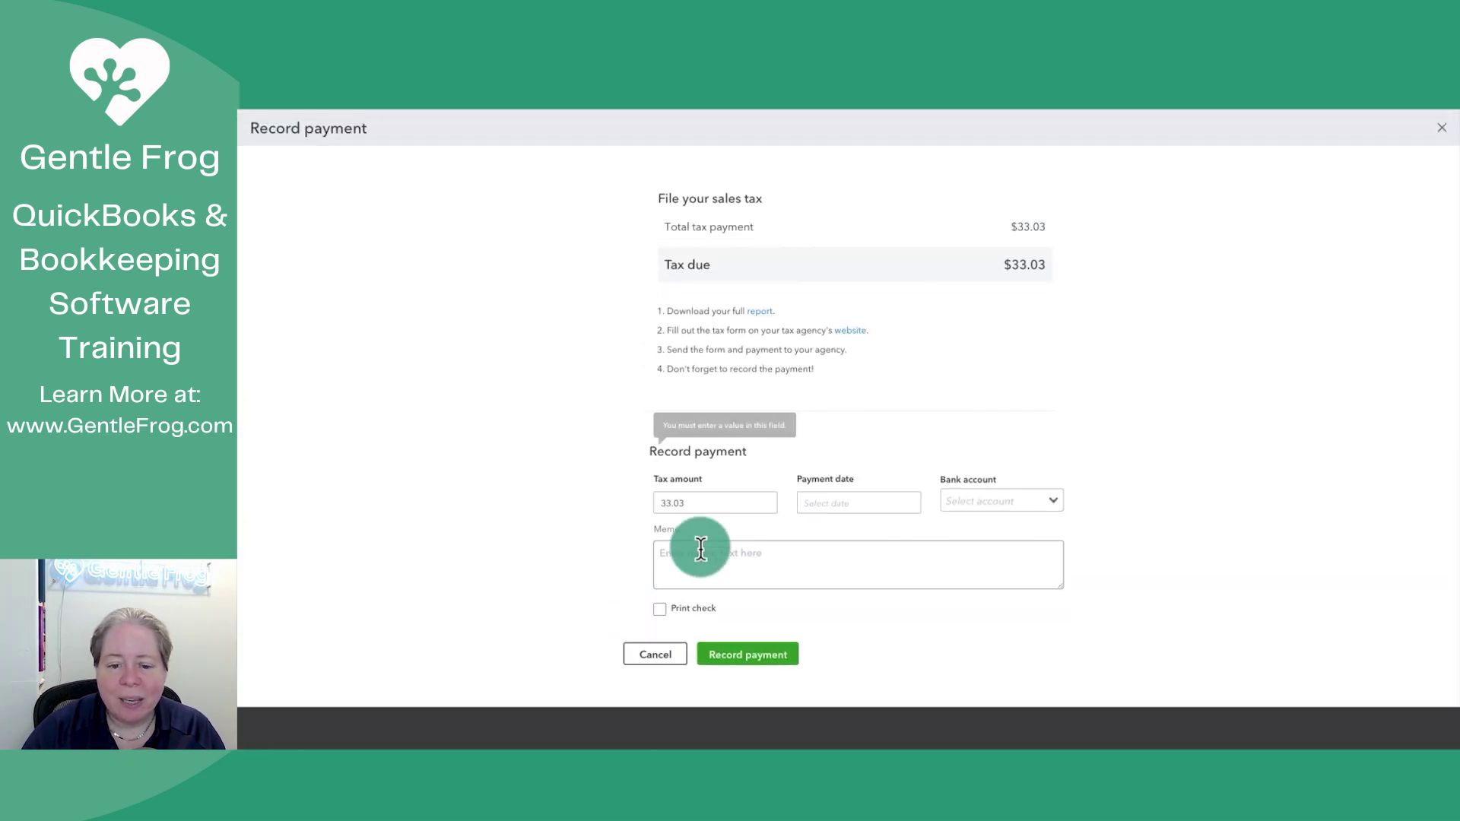
click(739, 501)
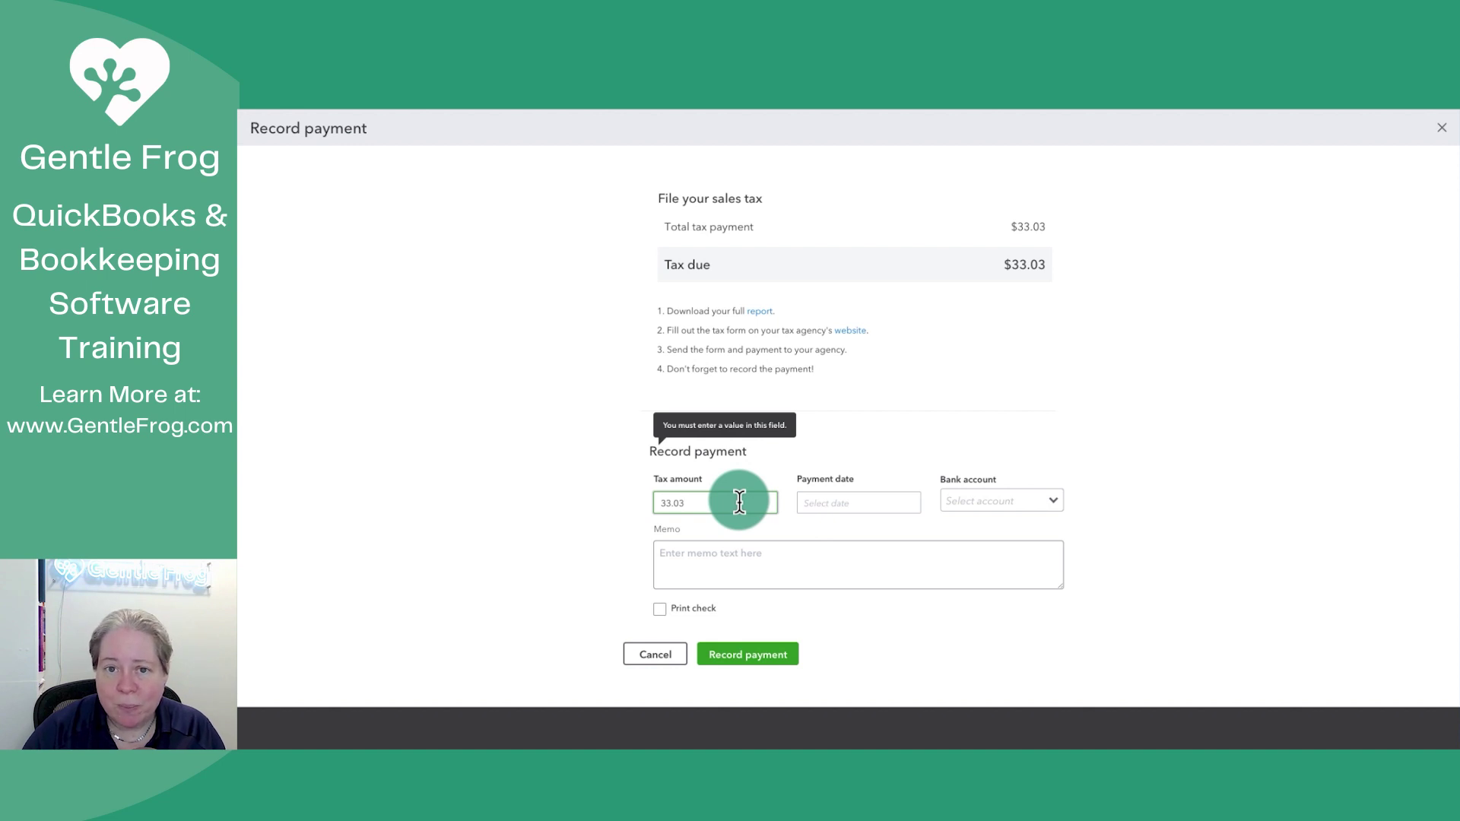
click(853, 500)
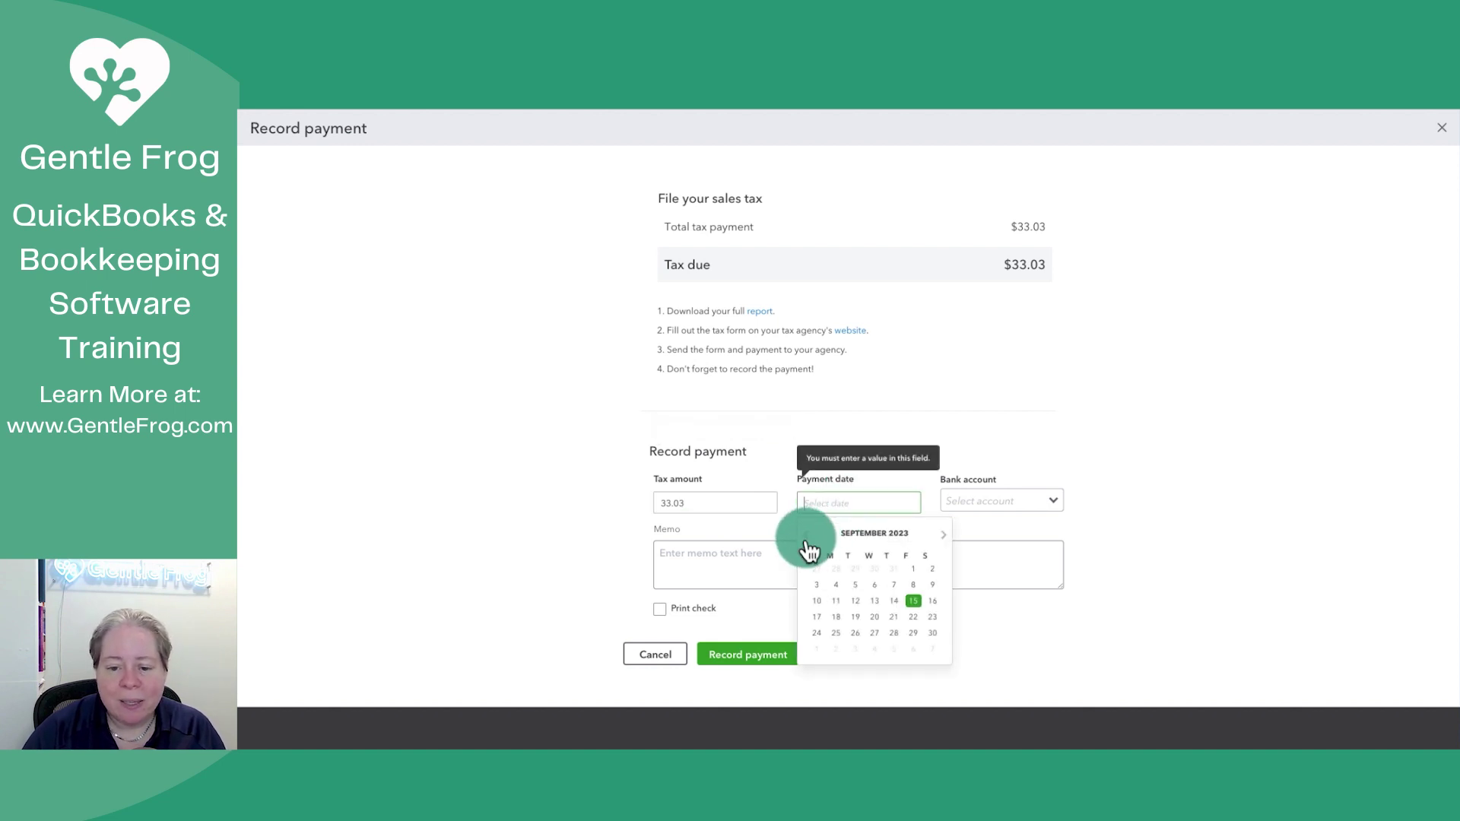
click(806, 534)
click(806, 534)
click(806, 535)
click(806, 534)
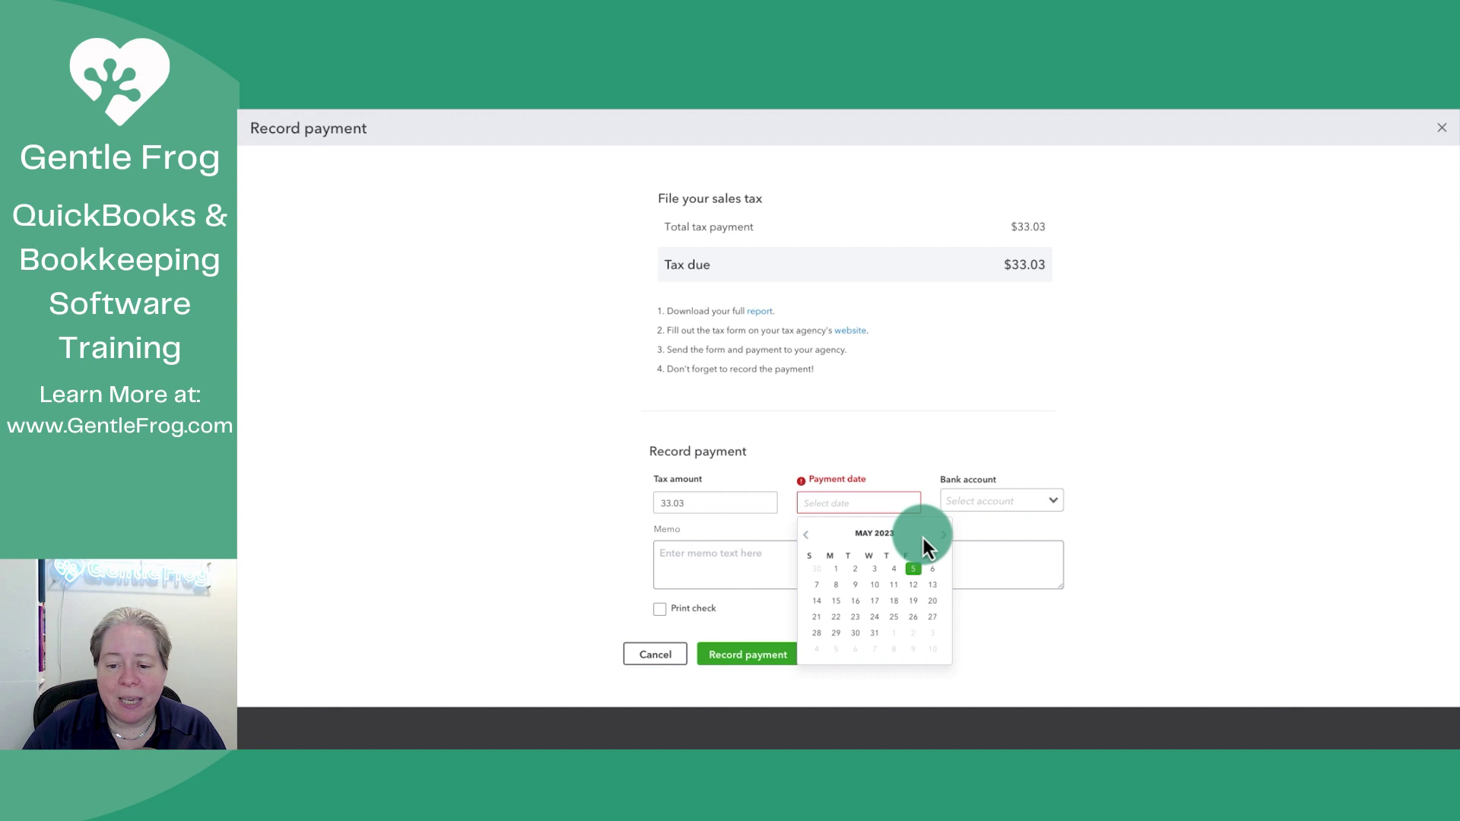
click(943, 535)
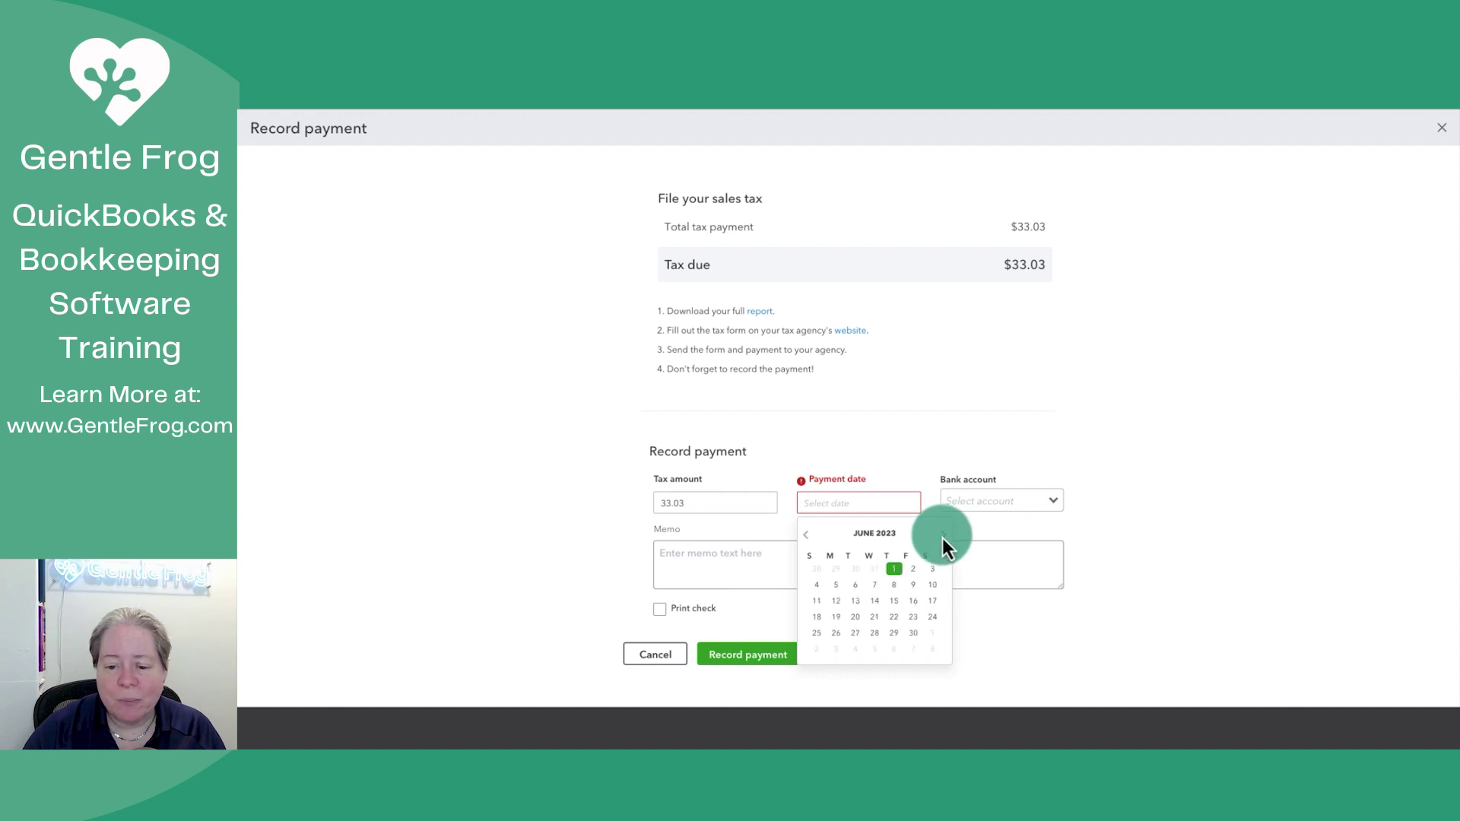
click(836, 586)
click(1019, 502)
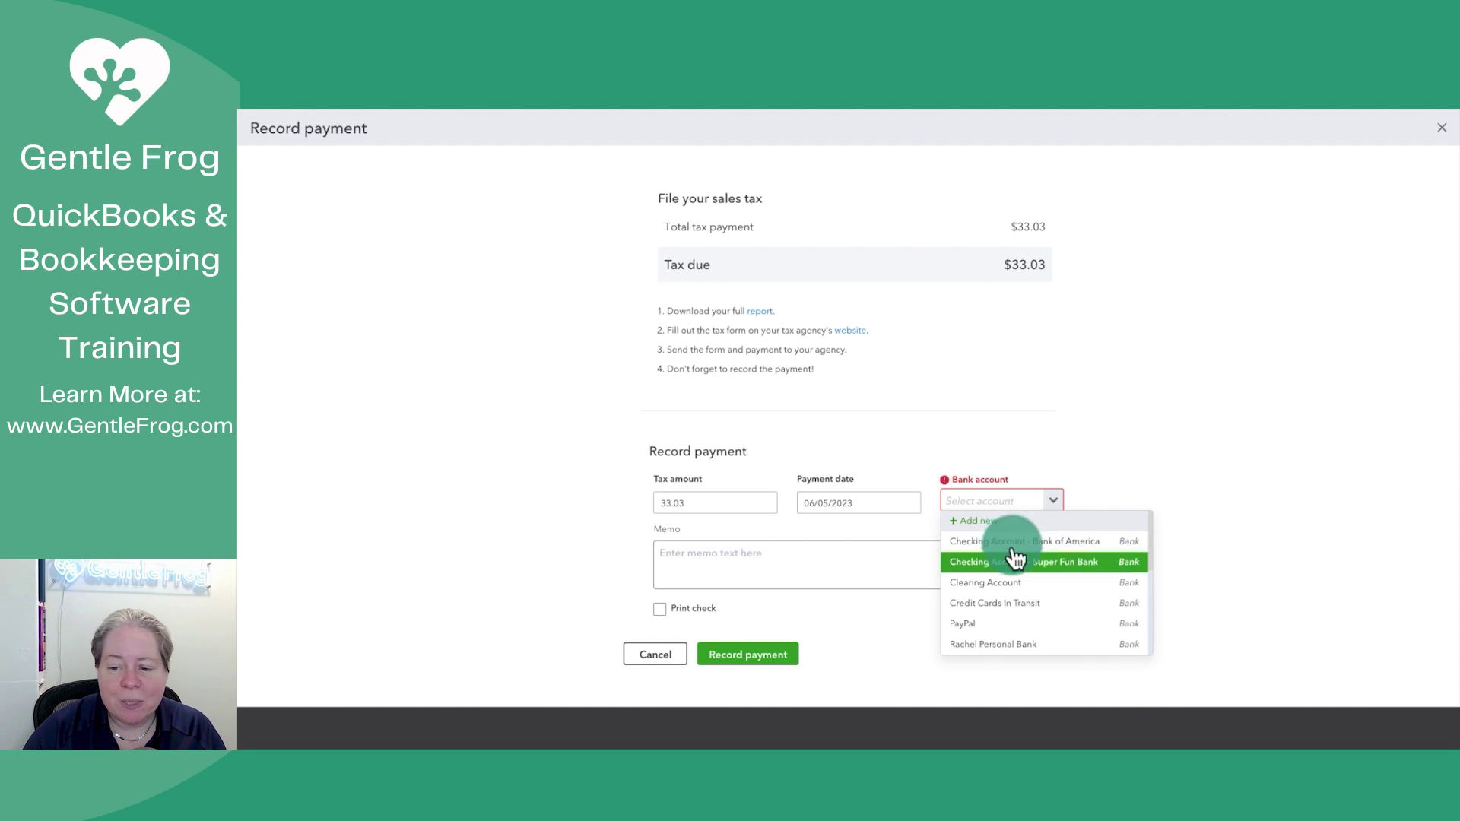
click(1014, 560)
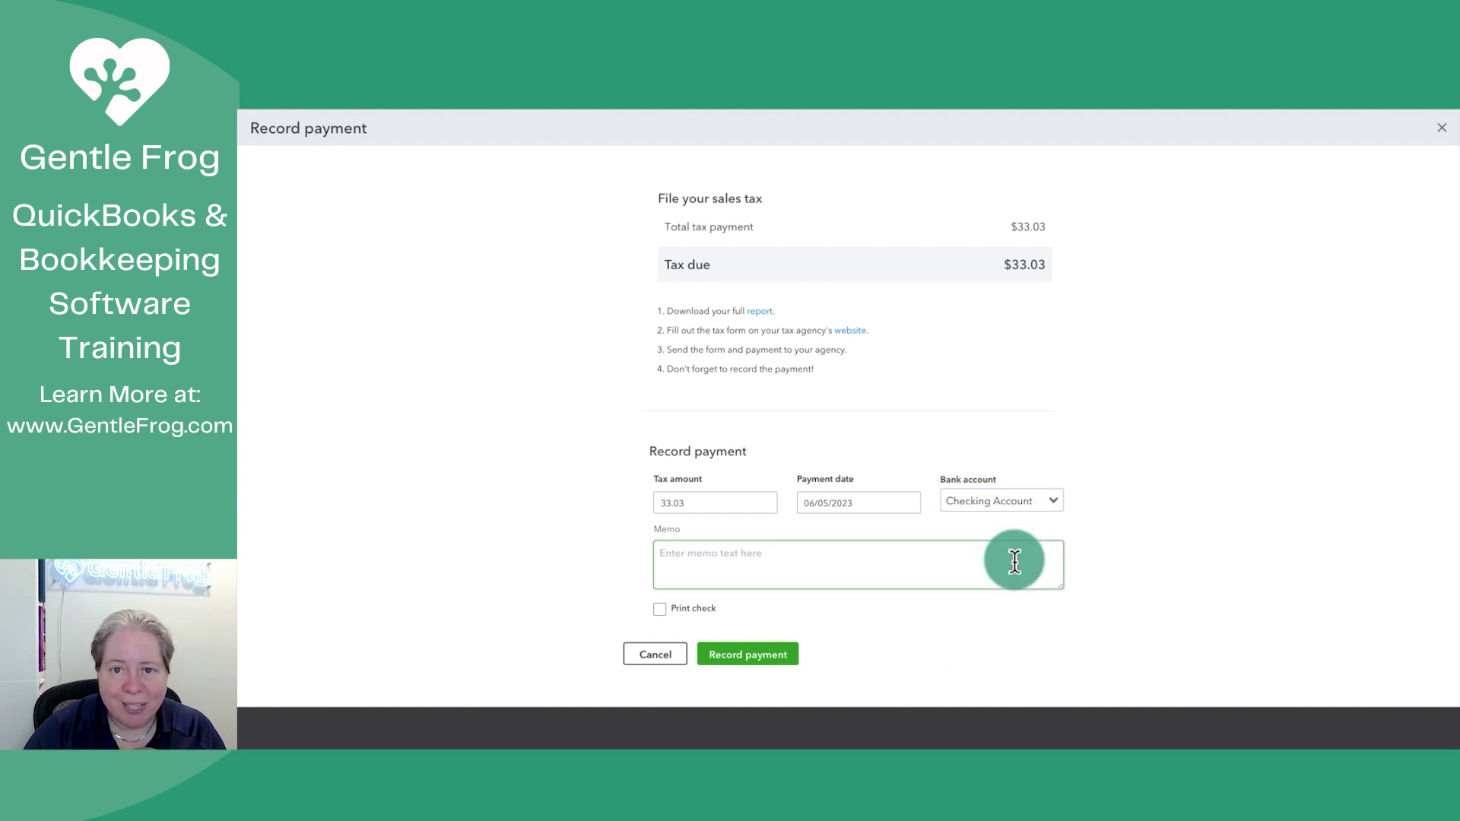